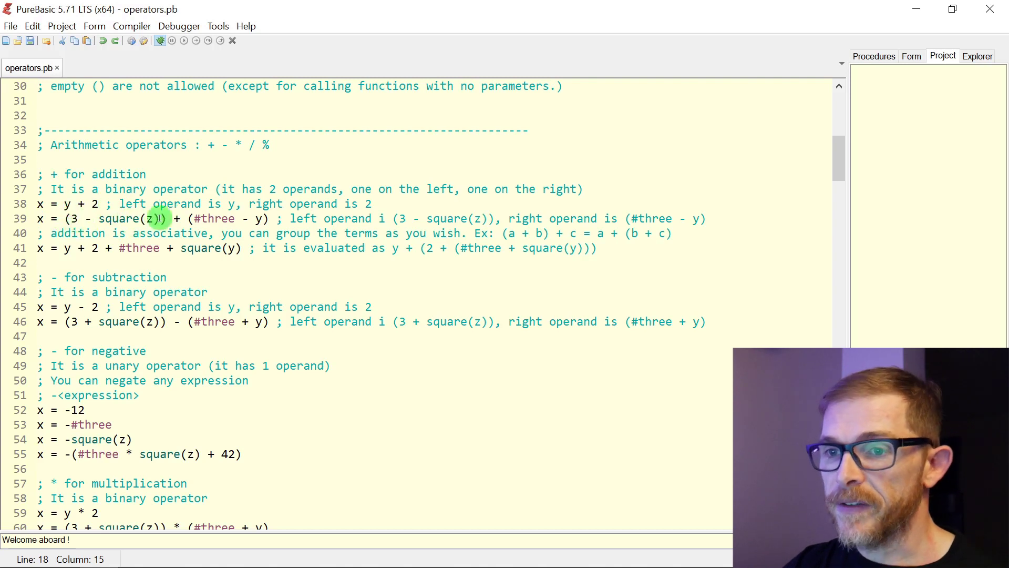
# - Select the left operand (3 - square(z)) on line 39
pyautogui.moveTo(64, 218); pyautogui.dragTo(181, 219)
pyautogui.moveTo(63, 219); pyautogui.dragTo(269, 218)
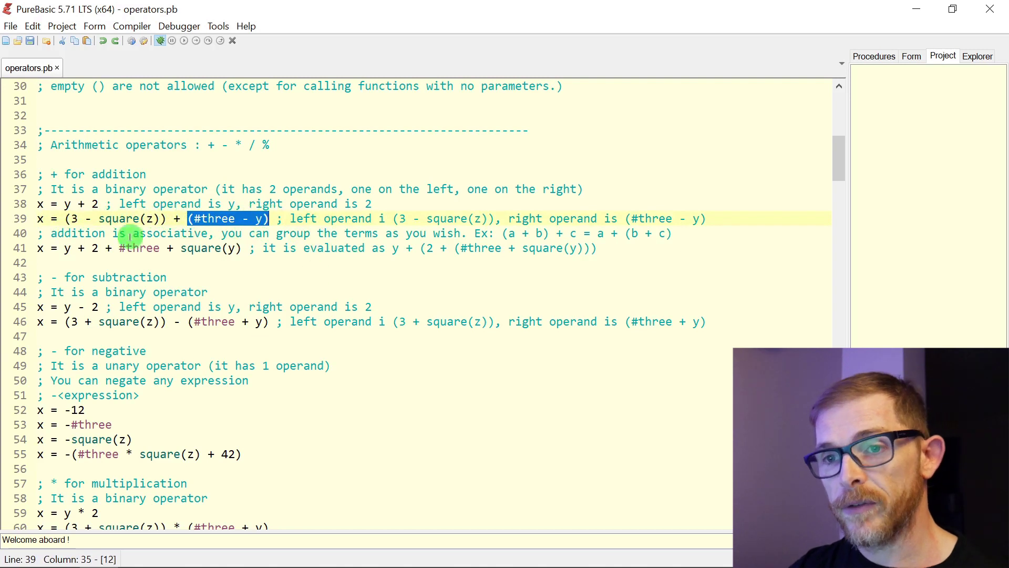
pyautogui.moveTo(71, 218); pyautogui.dragTo(263, 219)
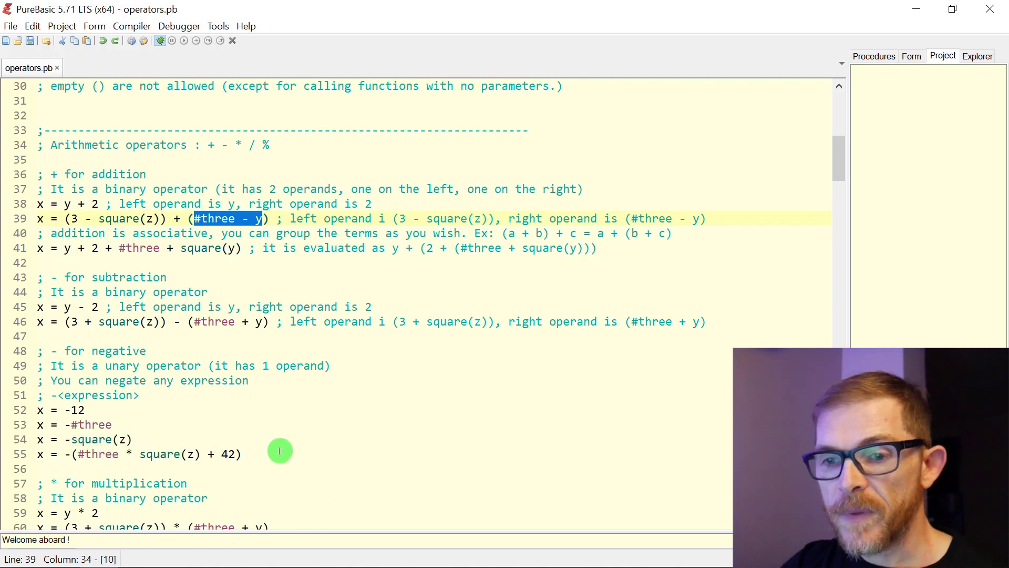
pyautogui.scroll(-2, 280, 451)
pyautogui.scroll(-1, 281, 452)
pyautogui.scroll(-1, 282, 453)
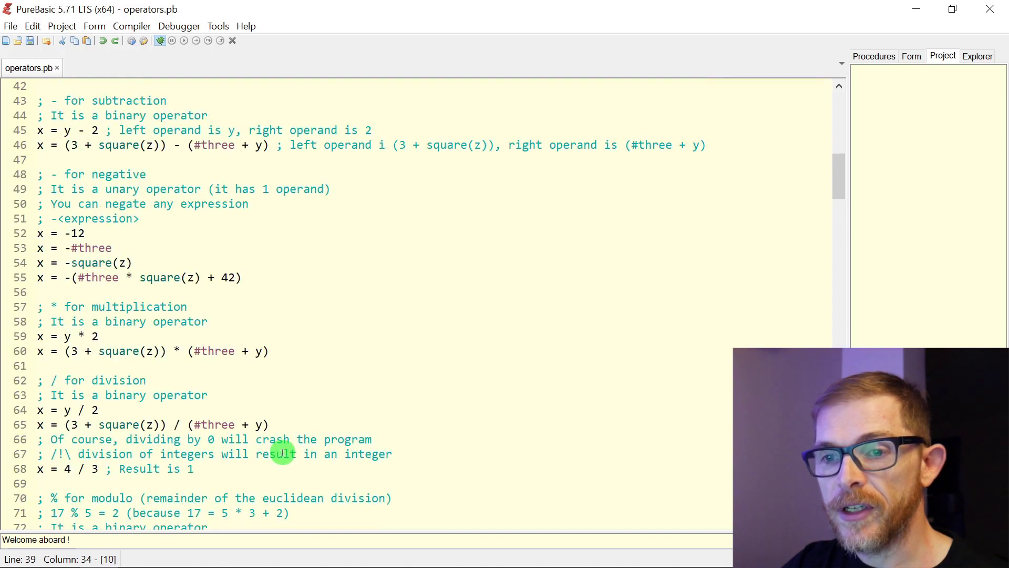
# - Highlight the * operator on line 57 and place the caret in the multiplication example
pyautogui.click(47, 307)
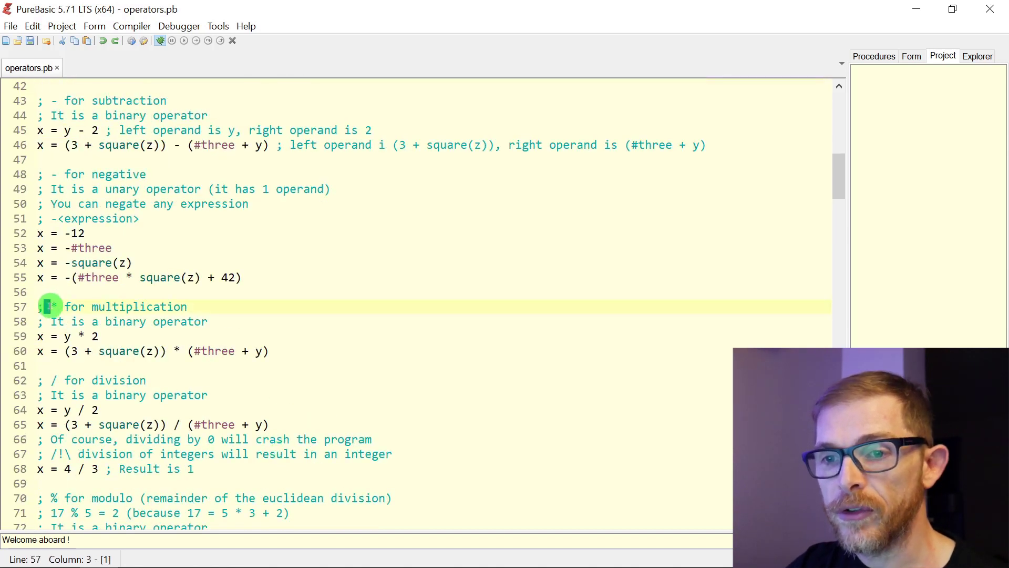
pyautogui.click(62, 307)
pyautogui.doubleClick(53, 307)
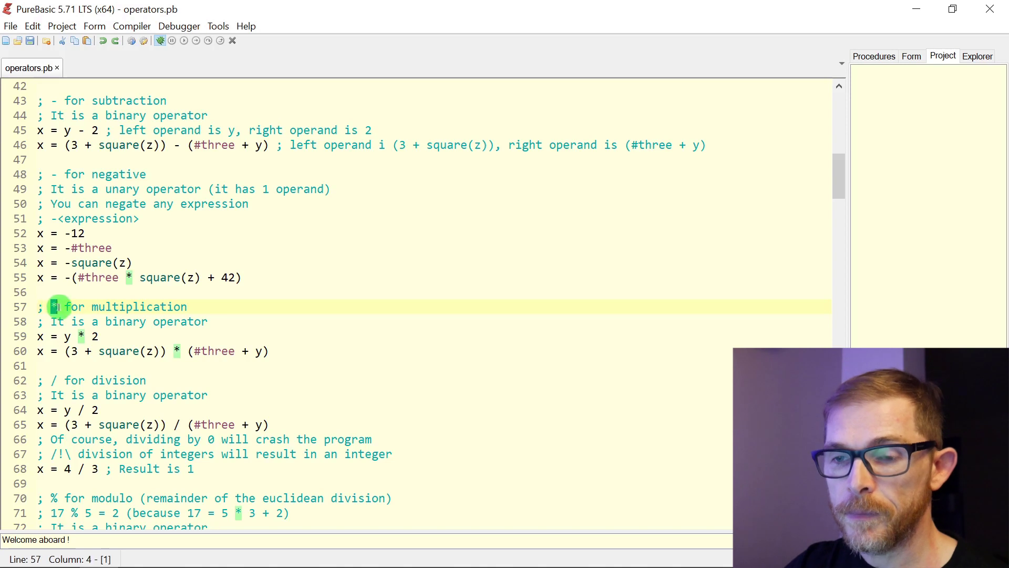
pyautogui.click(161, 350)
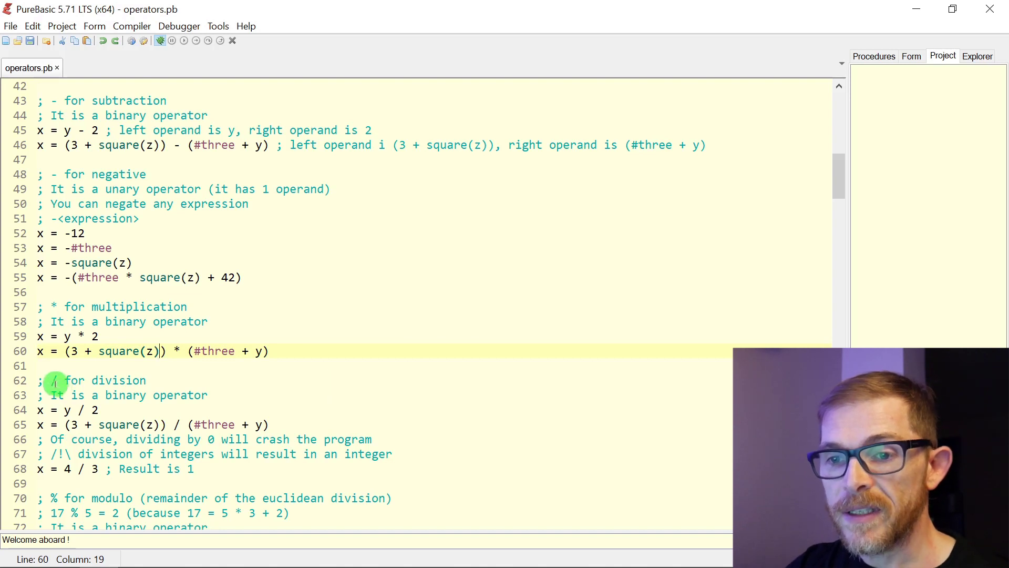
pyautogui.doubleClick(52, 381)
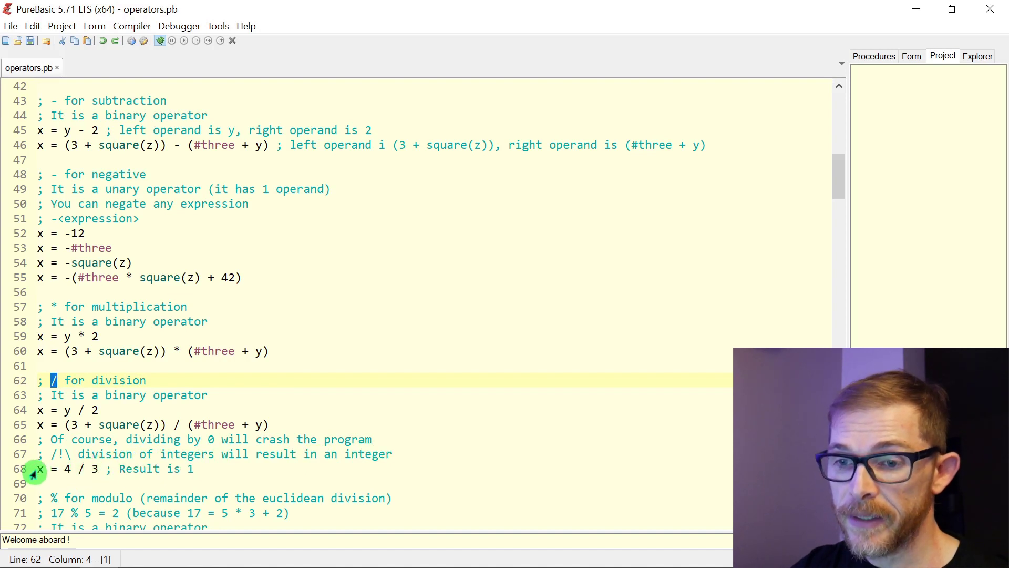
pyautogui.moveTo(39, 468); pyautogui.dragTo(99, 468)
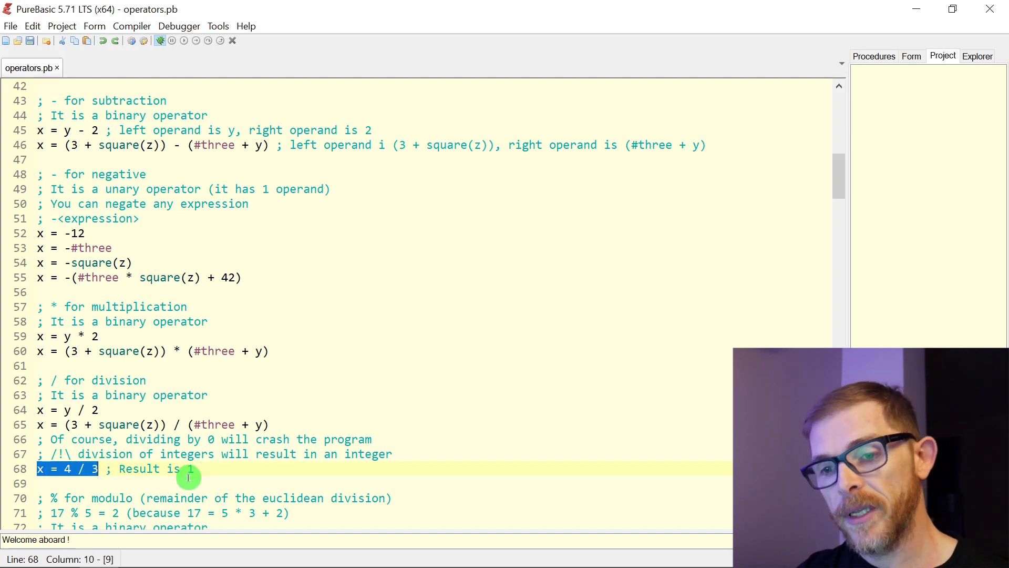
pyautogui.click(196, 469)
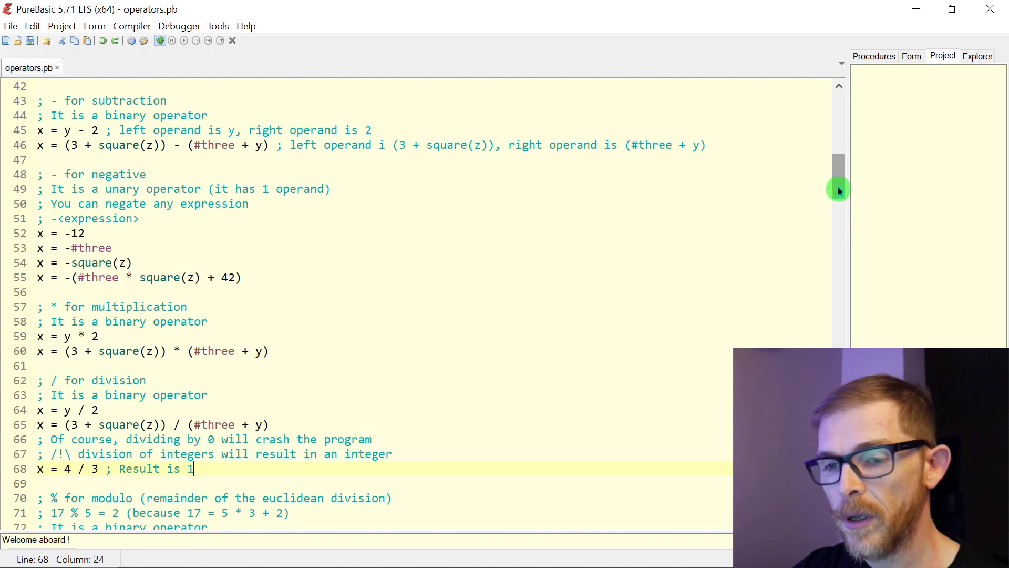
pyautogui.moveTo(837, 189); pyautogui.dragTo(841, 195)
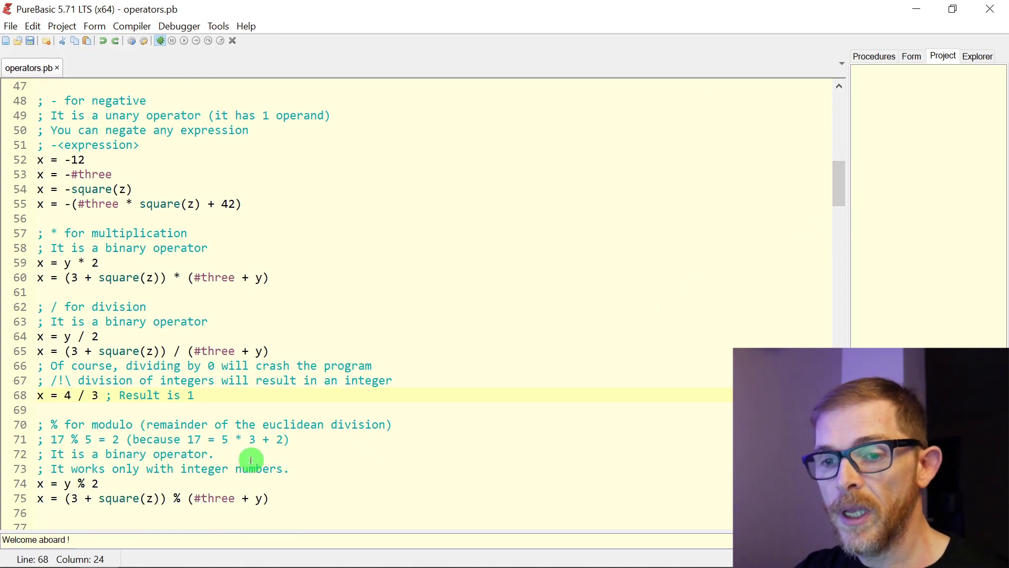
# - Highlight the %, divisor 5, remainder 2 and 17 in the 17 % 5 = 2 example
pyautogui.moveTo(50, 424); pyautogui.dragTo(58, 424)
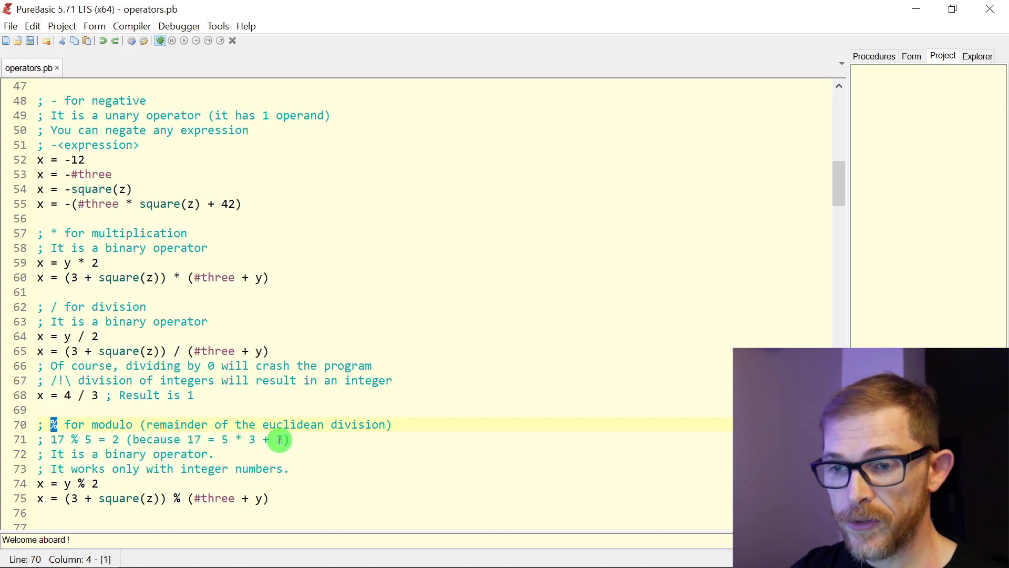
pyautogui.doubleClick(88, 440)
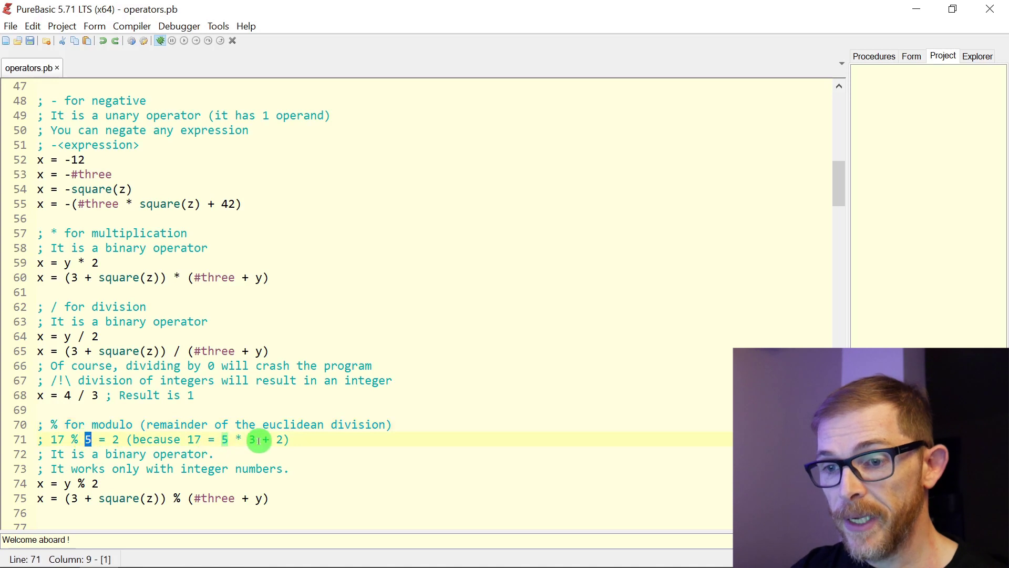
pyautogui.doubleClick(279, 440)
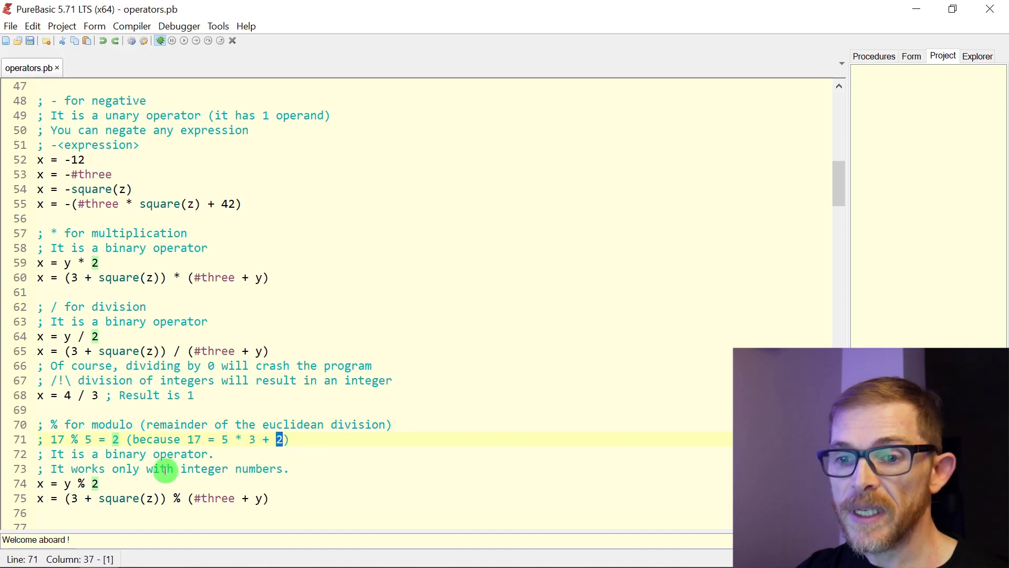
pyautogui.doubleClick(55, 439)
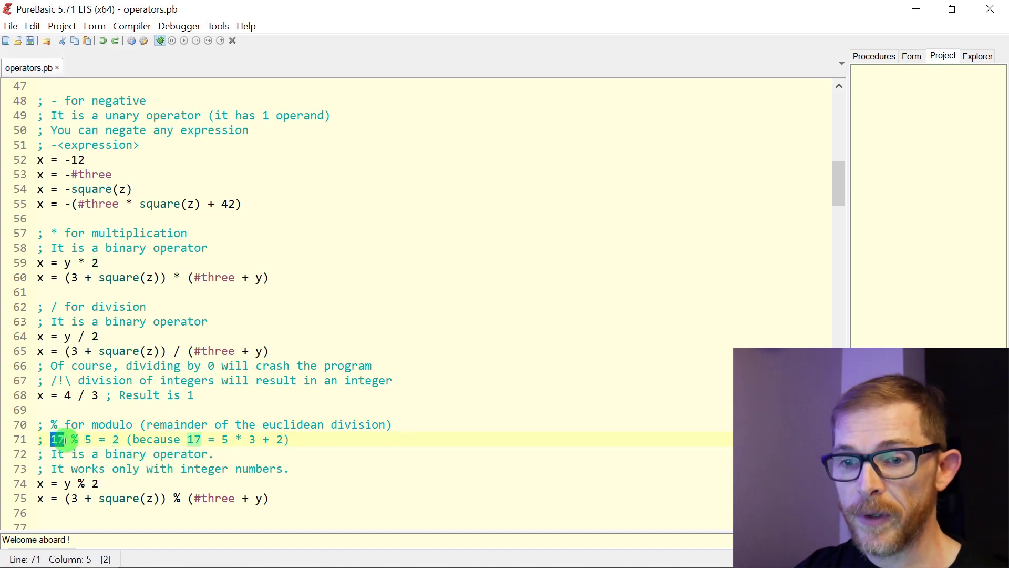
pyautogui.click(87, 440)
pyautogui.doubleClick(87, 439)
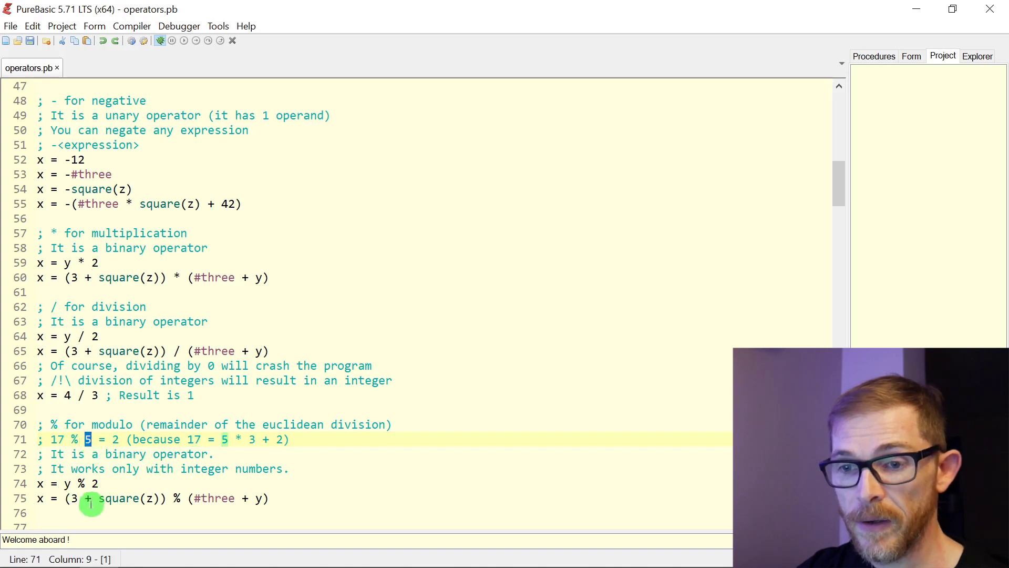